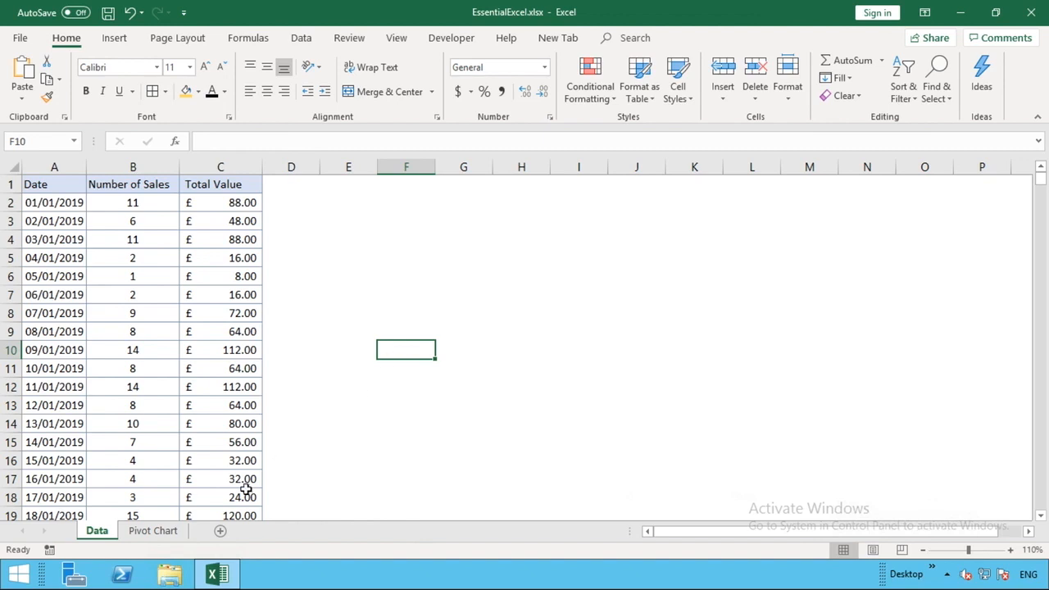
Insert a PivotChart at cell A1 of the Pivot Chart sheet, using columns A to C of the Data sheet as source
{"action": "left_click", "coordinate": [156, 535]}
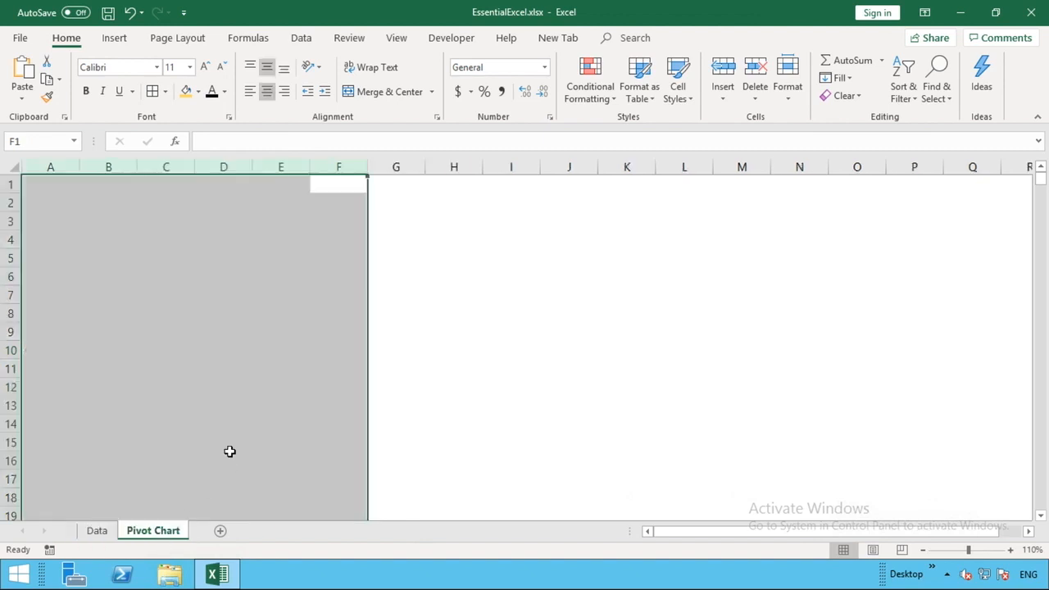
{"action": "left_click", "coordinate": [51, 187]}
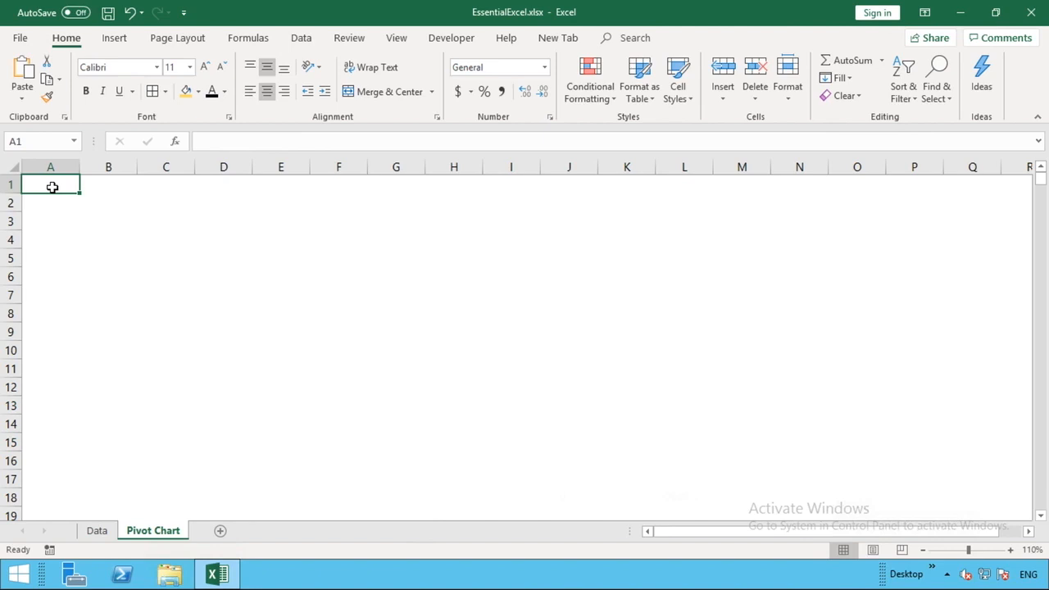
{"action": "left_click", "coordinate": [114, 38]}
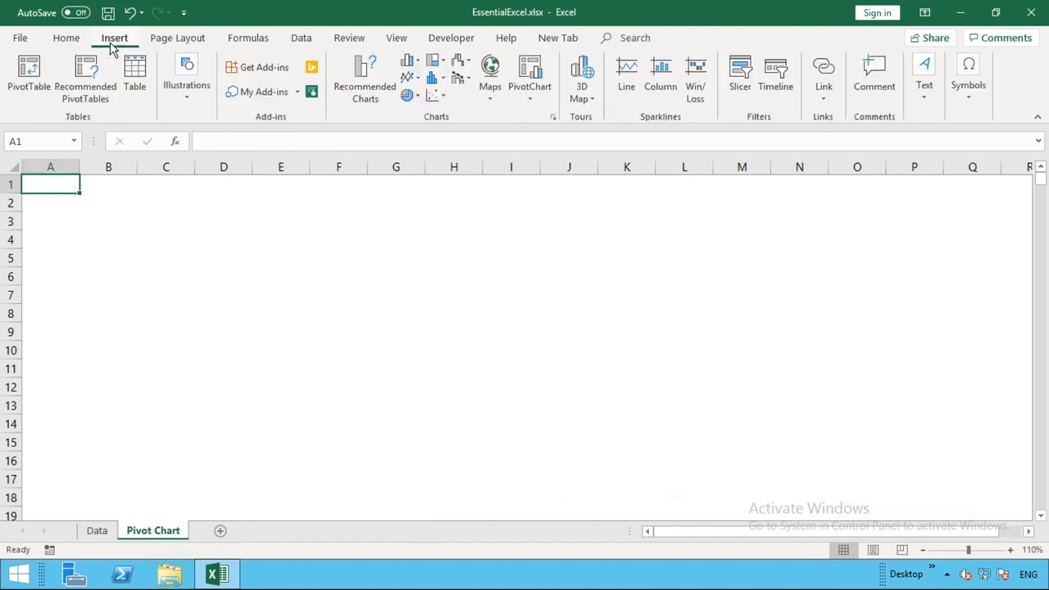
{"action": "left_click", "coordinate": [527, 72]}
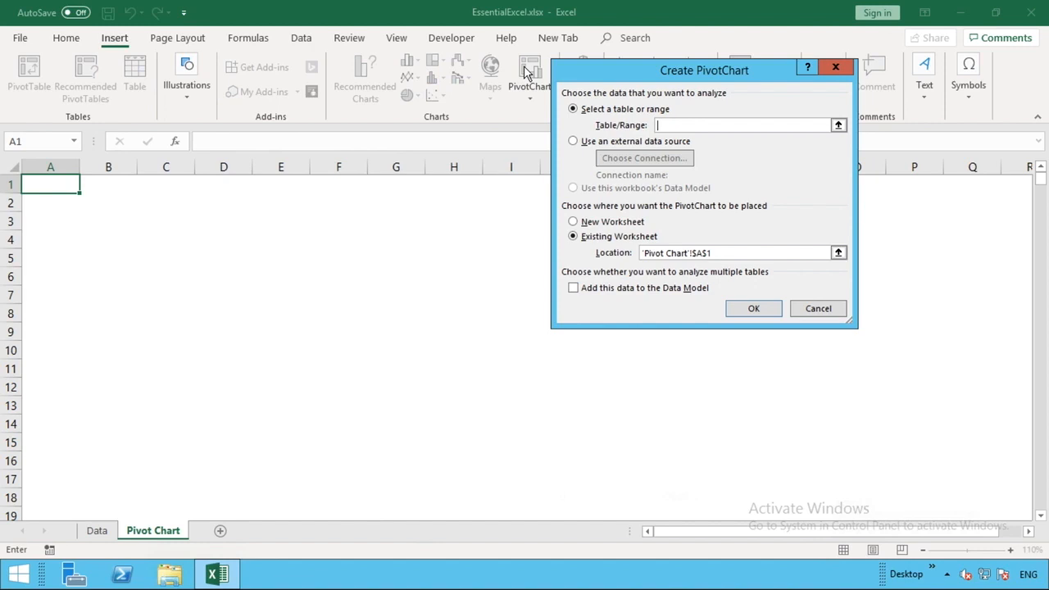
{"action": "left_click", "coordinate": [838, 126]}
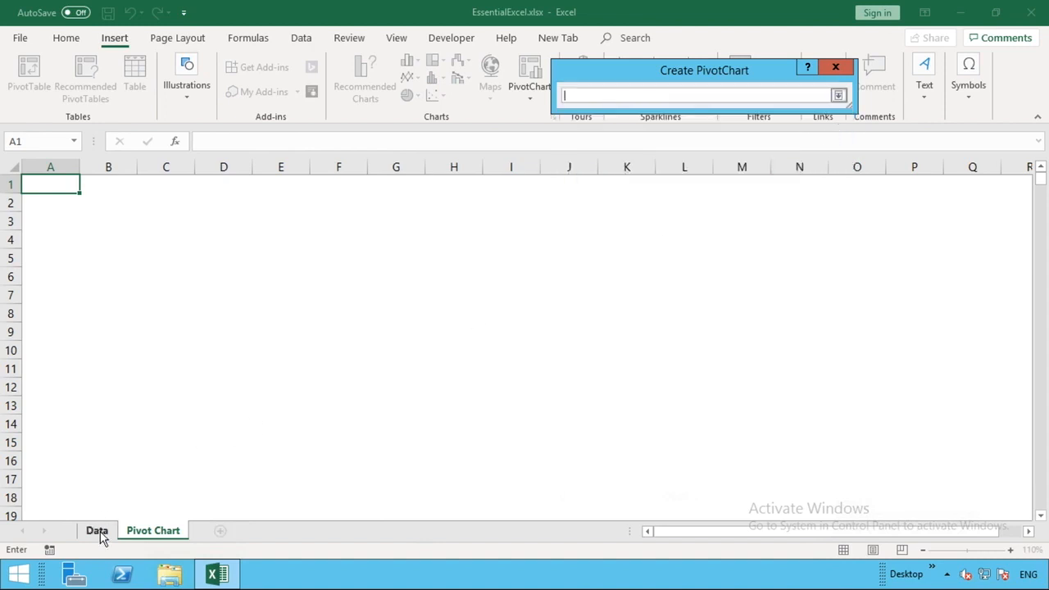
{"action": "left_click", "coordinate": [98, 533]}
{"action": "left_click", "coordinate": [60, 168]}
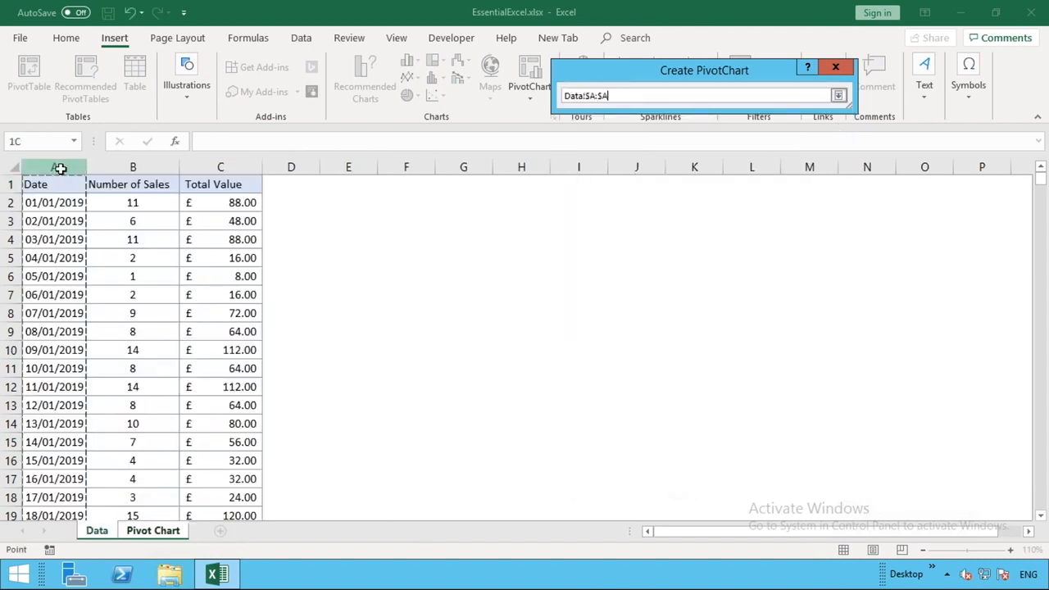
{"action": "left_click_drag", "start_coordinate": [60, 168], "coordinate": [221, 166]}
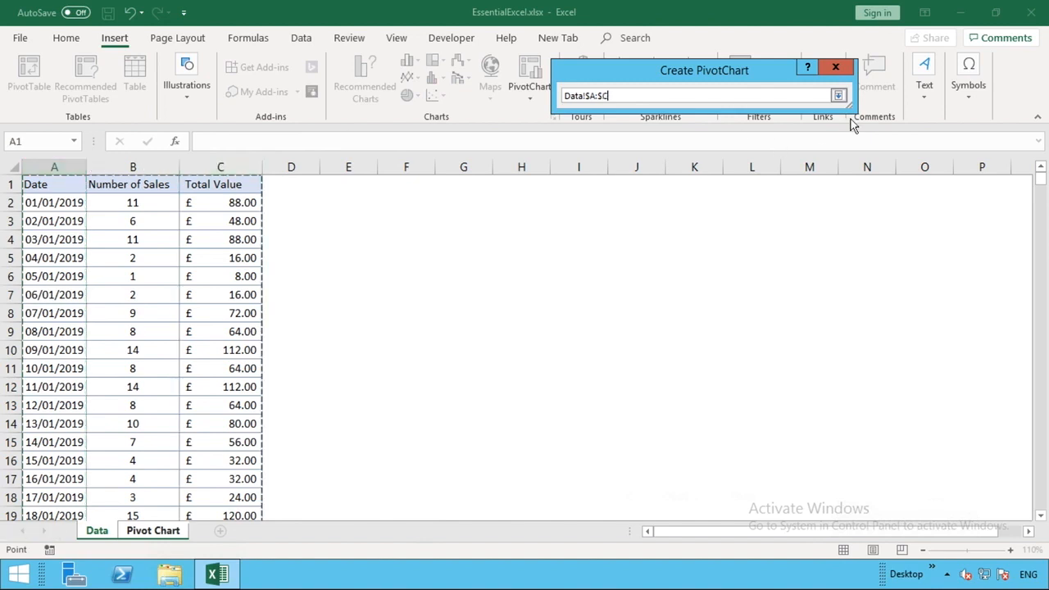
{"action": "left_click", "coordinate": [838, 96]}
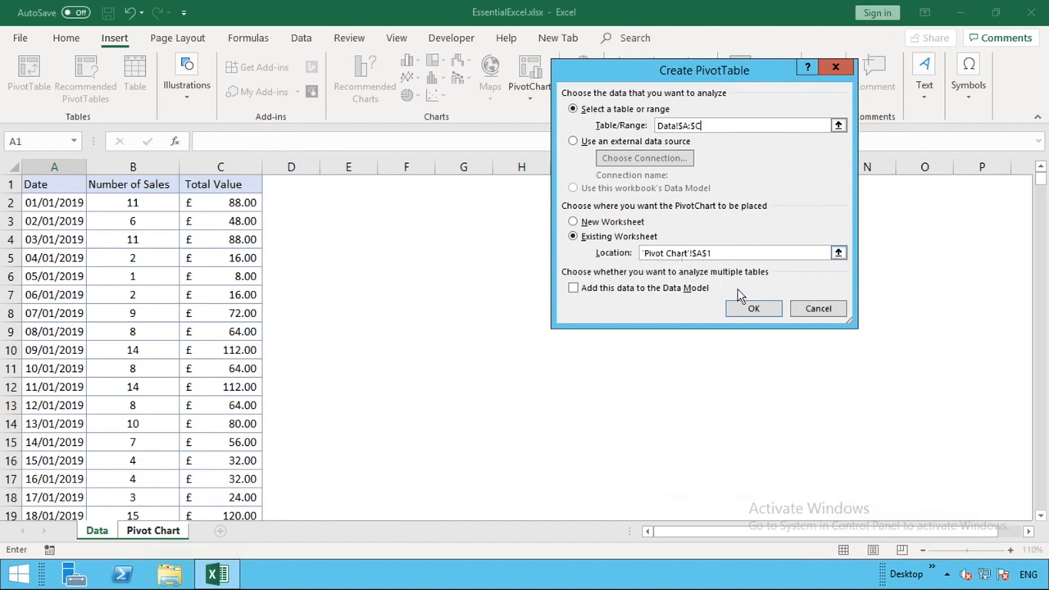
{"action": "left_click", "coordinate": [754, 309]}
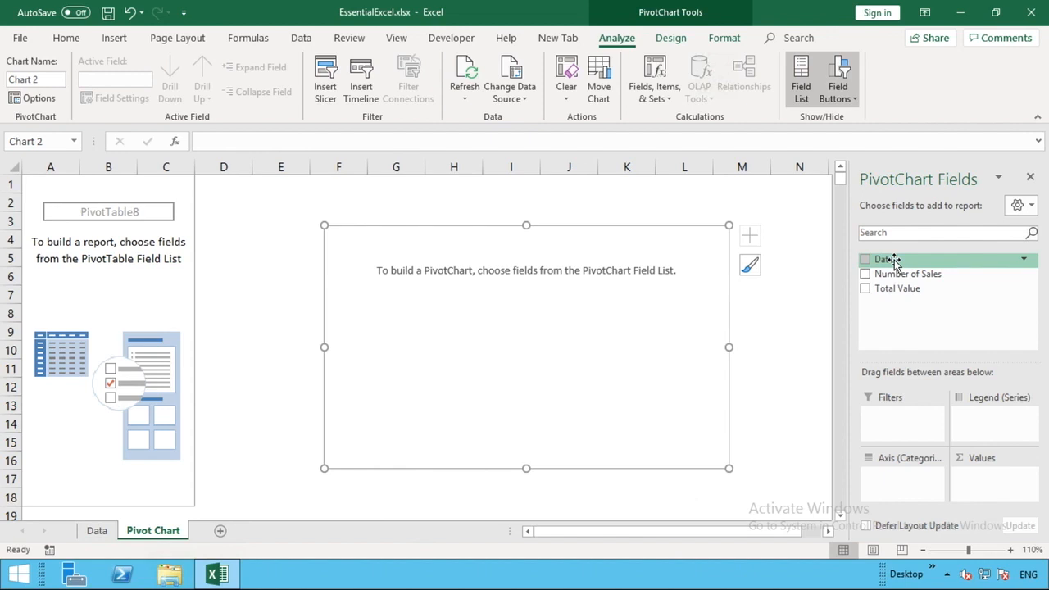
Use the Date field's Months grouping alone as the chart axis and filter out the <1/1/2019 item
{"action": "left_click_drag", "start_coordinate": [893, 262], "coordinate": [896, 486]}
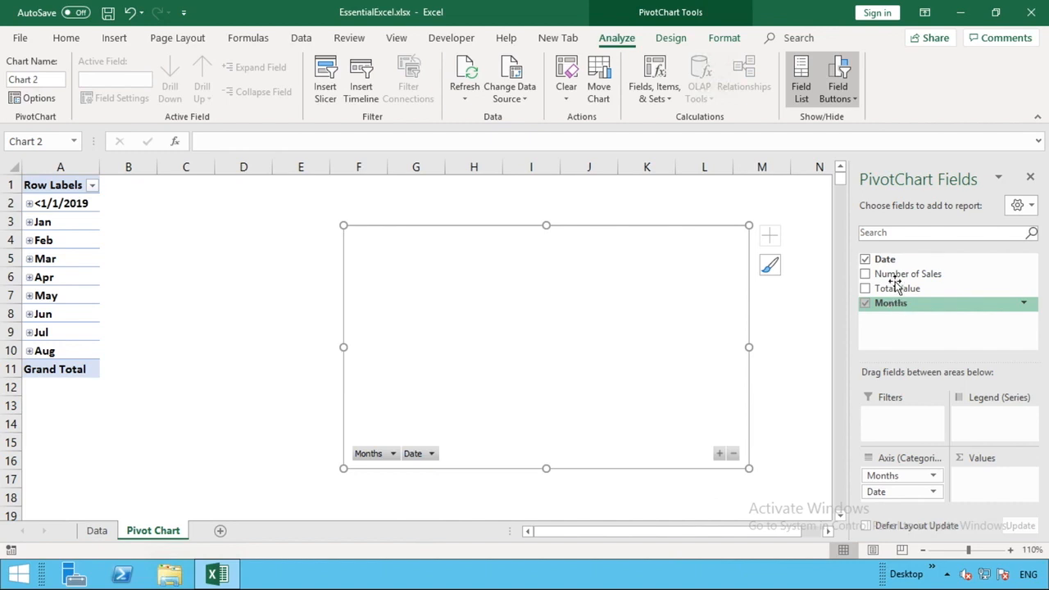
{"action": "left_click", "coordinate": [865, 260]}
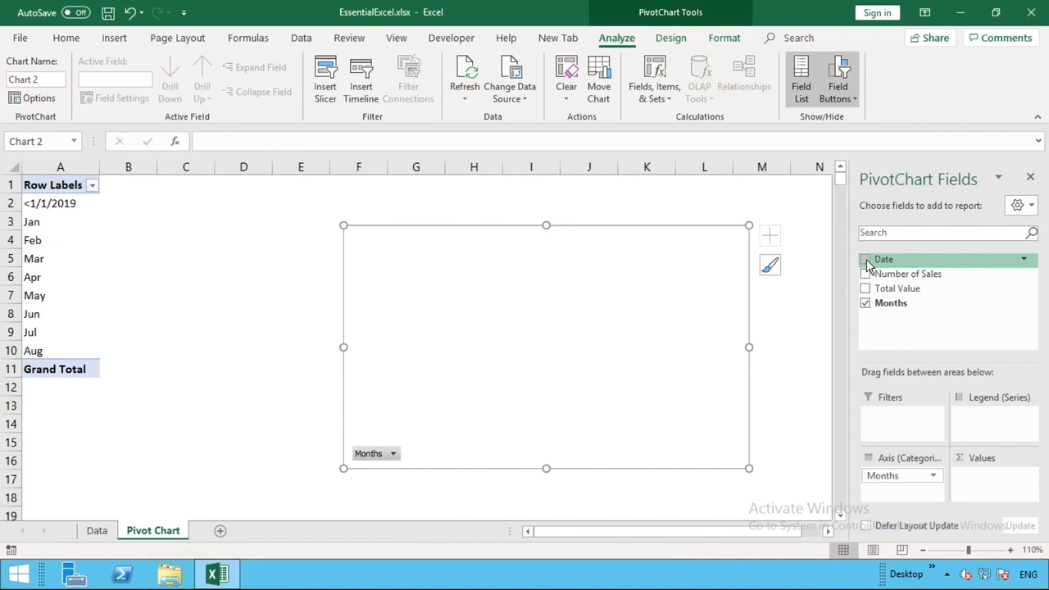
{"action": "left_click", "coordinate": [92, 186]}
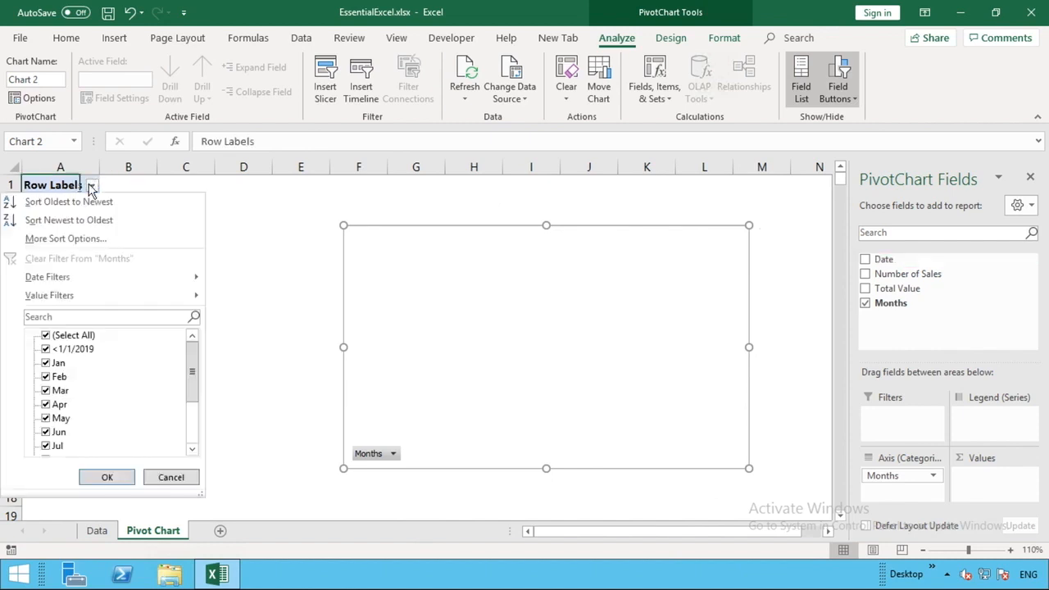
{"action": "left_click", "coordinate": [47, 350]}
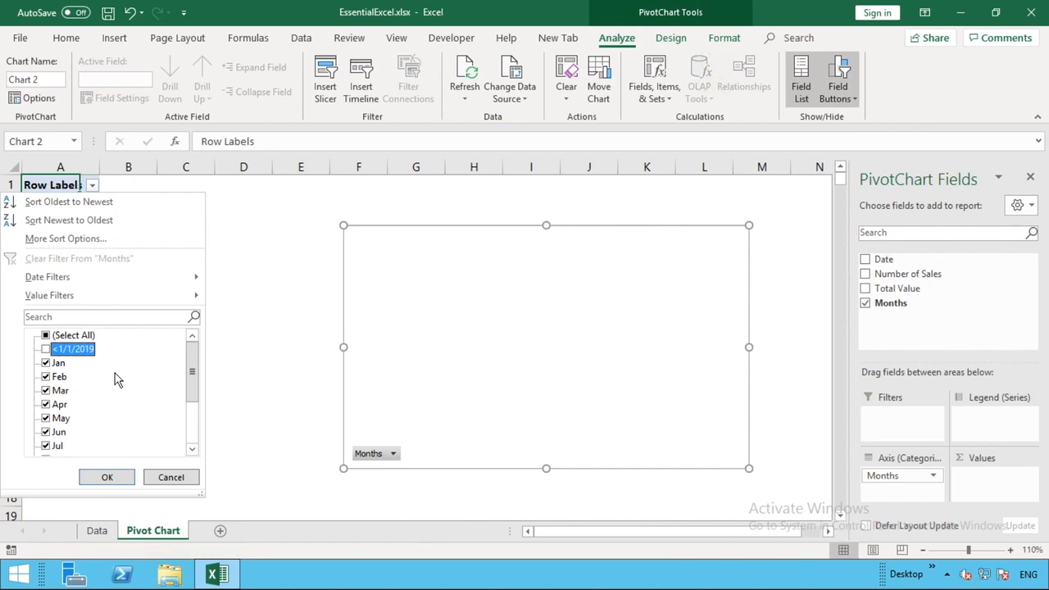
{"action": "left_click", "coordinate": [107, 478]}
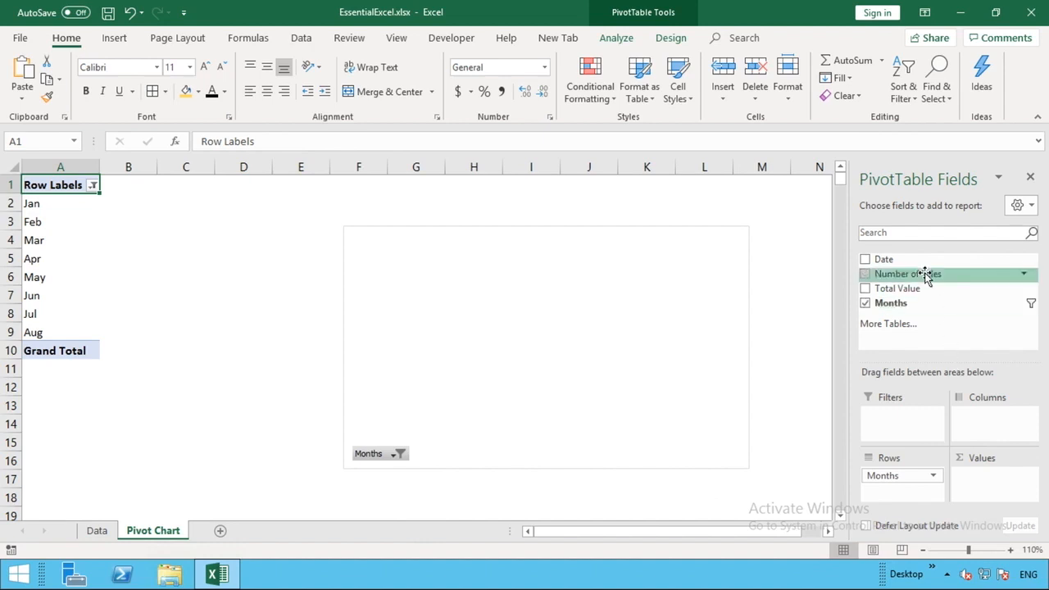
Plot Number of Sales as the chart's values and move the chart closer to the pivot table
{"action": "left_click_drag", "start_coordinate": [927, 274], "coordinate": [988, 484]}
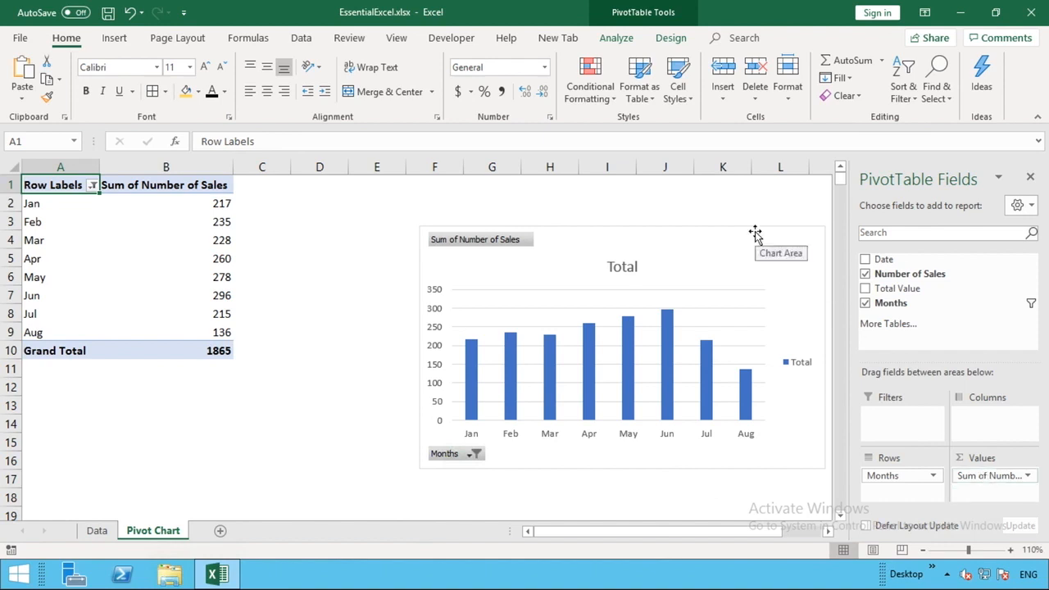
{"action": "left_click_drag", "start_coordinate": [754, 229], "coordinate": [618, 204]}
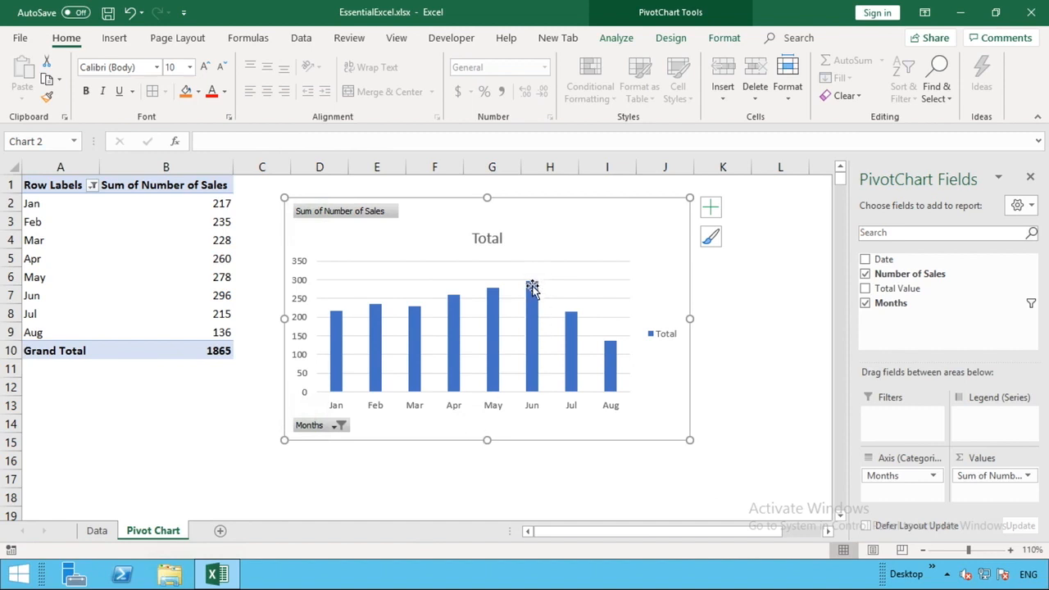
{"action": "mouse_move", "coordinate": [533, 291]}
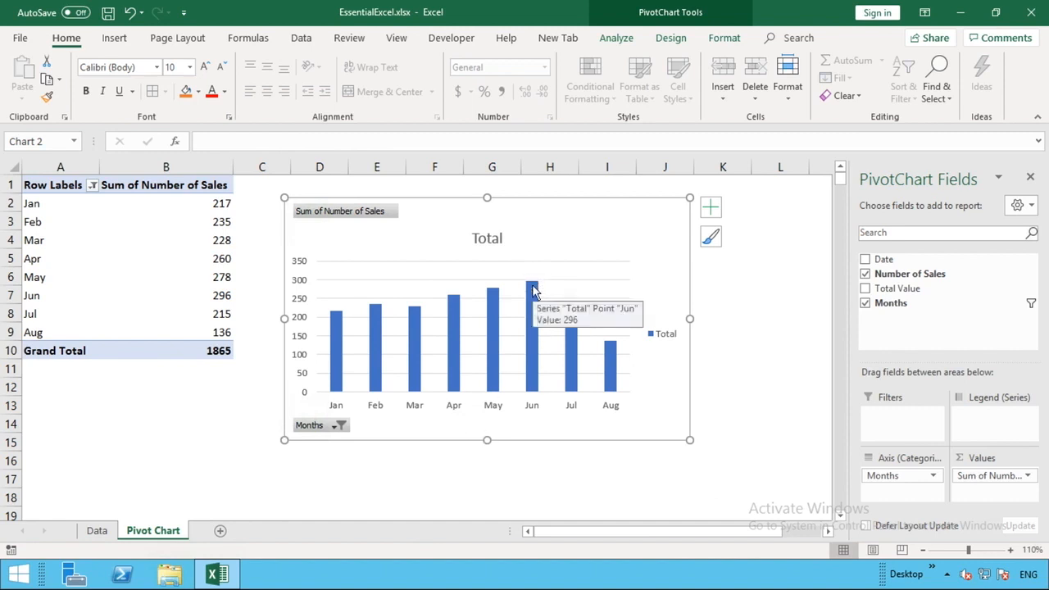
{"action": "mouse_move", "coordinate": [619, 391]}
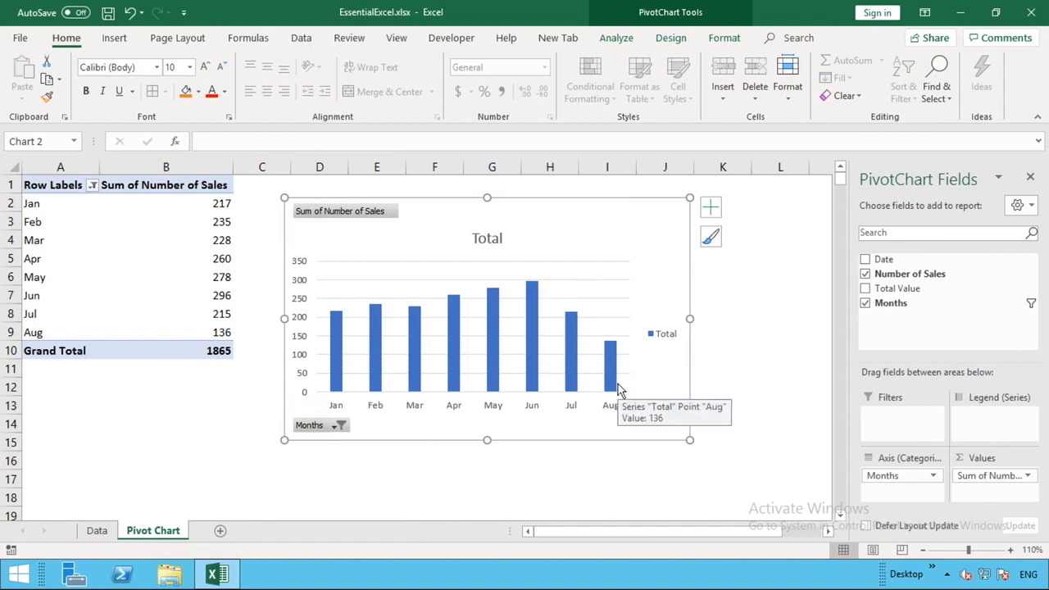
Add data labels to the monthly sales columns in the chart
{"action": "right_click", "coordinate": [574, 356]}
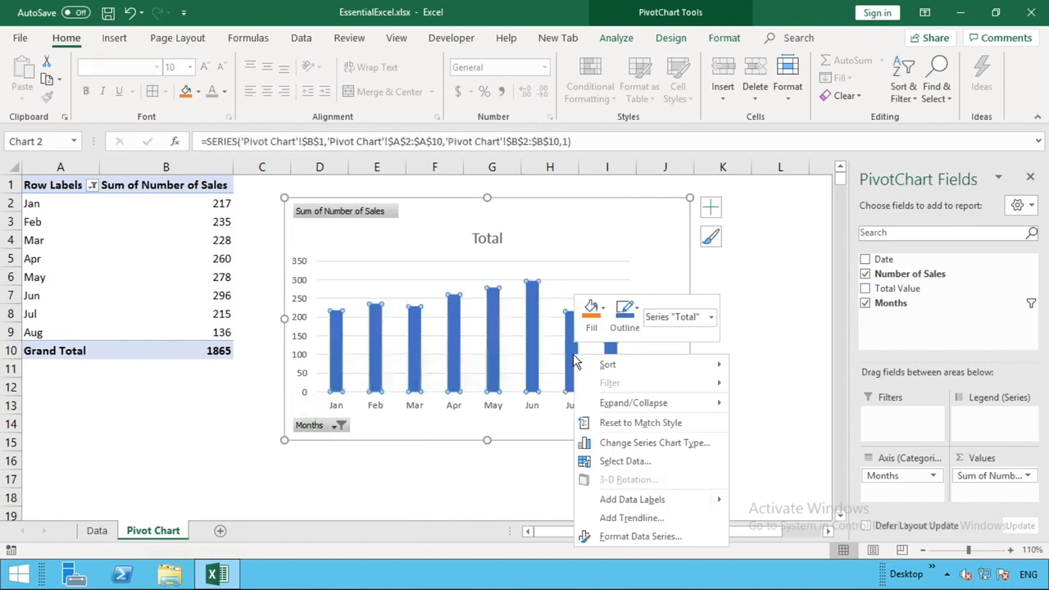
{"action": "left_click", "coordinate": [625, 501]}
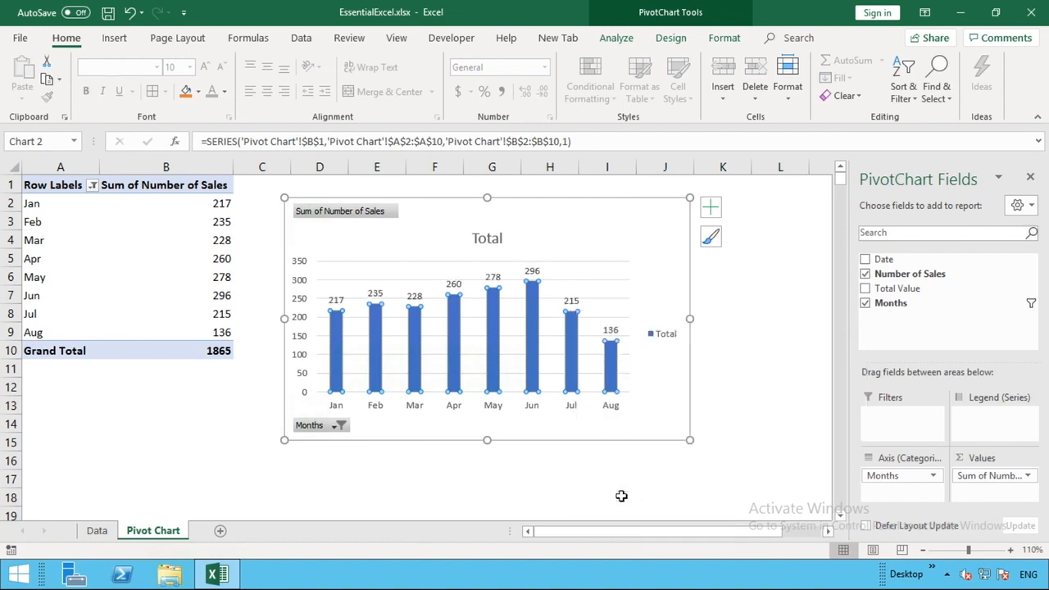
{"action": "left_click", "coordinate": [639, 495]}
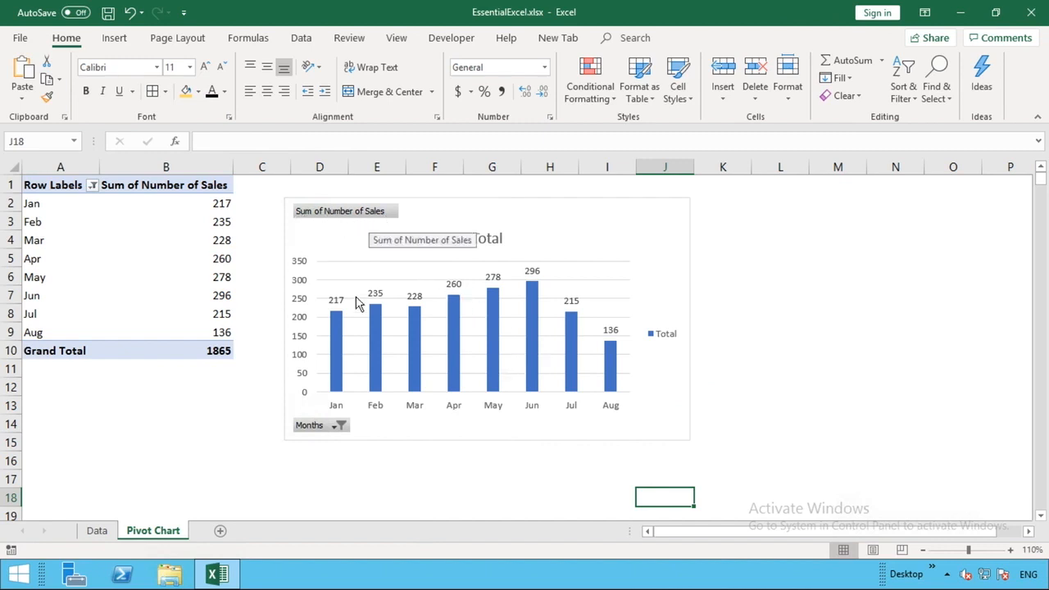
Hide all field buttons on the PivotChart
{"action": "right_click", "coordinate": [361, 218]}
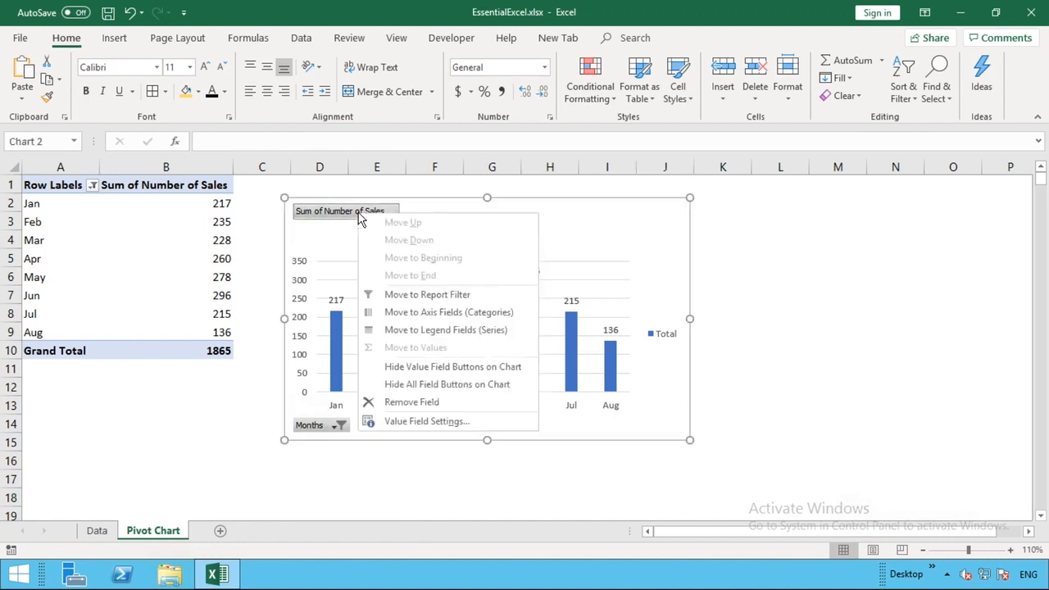
{"action": "left_click", "coordinate": [415, 389]}
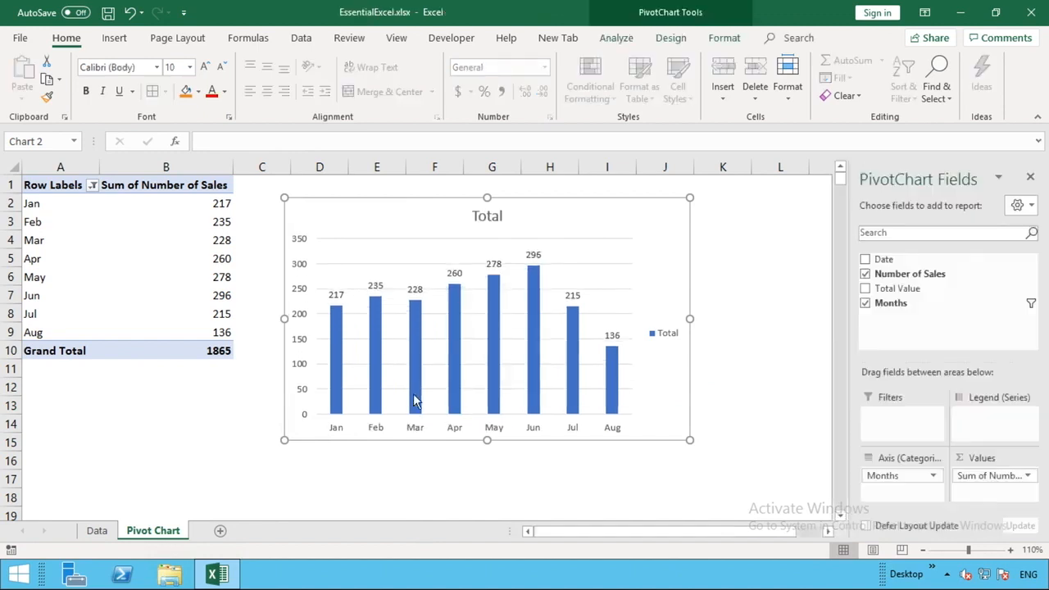
{"action": "left_click", "coordinate": [549, 470]}
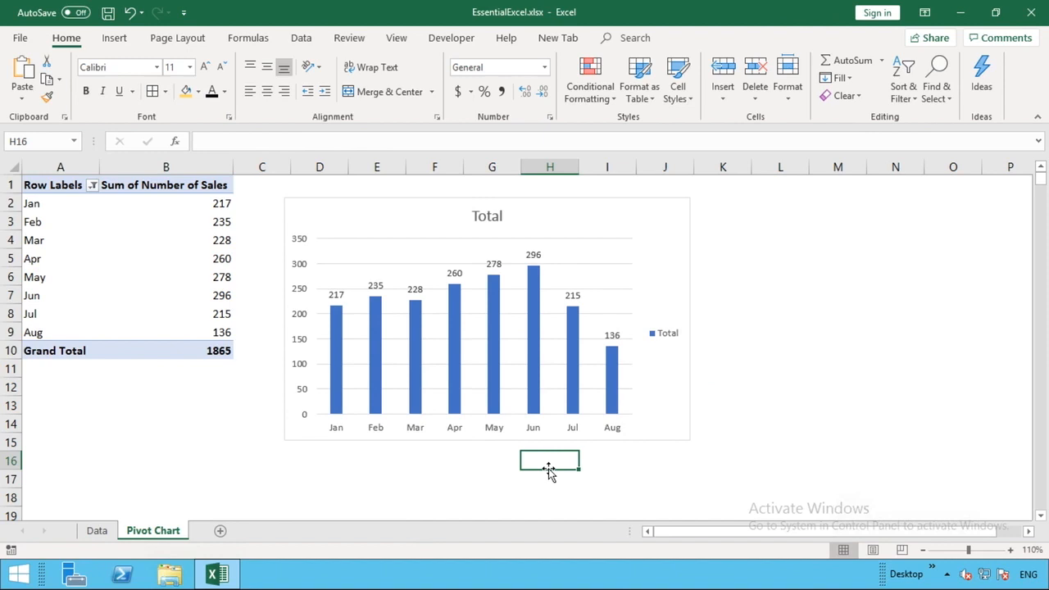
Change the chart title to "Number of Sales by Month"
{"action": "left_click", "coordinate": [484, 215]}
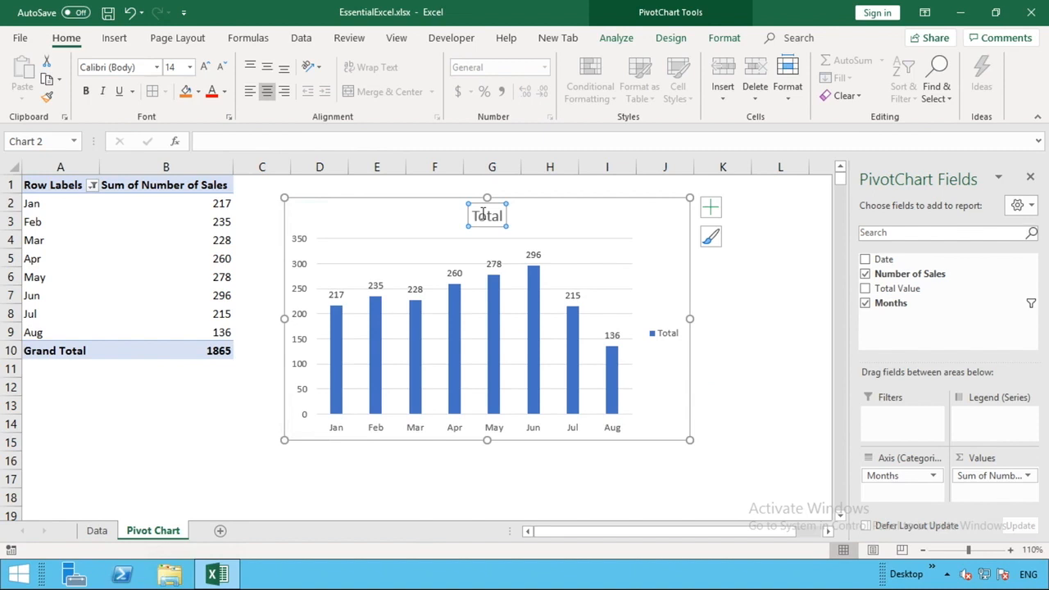
{"action": "left_click", "coordinate": [475, 217]}
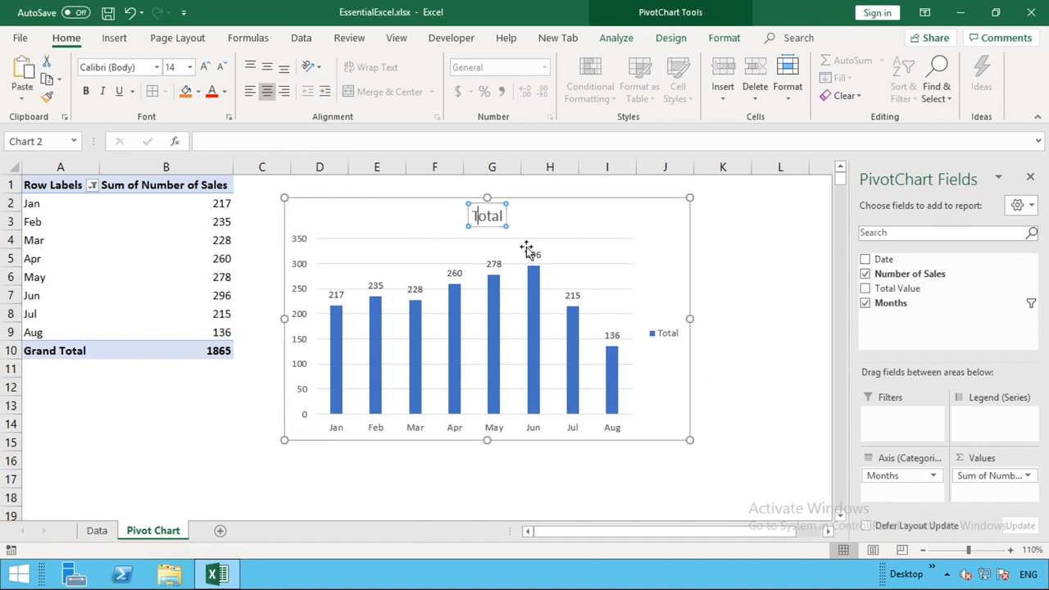
{"action": "key", "text": "shift+Right"}
{"action": "key", "text": "shift+Right"}
{"action": "key", "text": "shift+Right"}
{"action": "key", "text": "shift+Right"}
{"action": "key", "text": "shift+Right"}
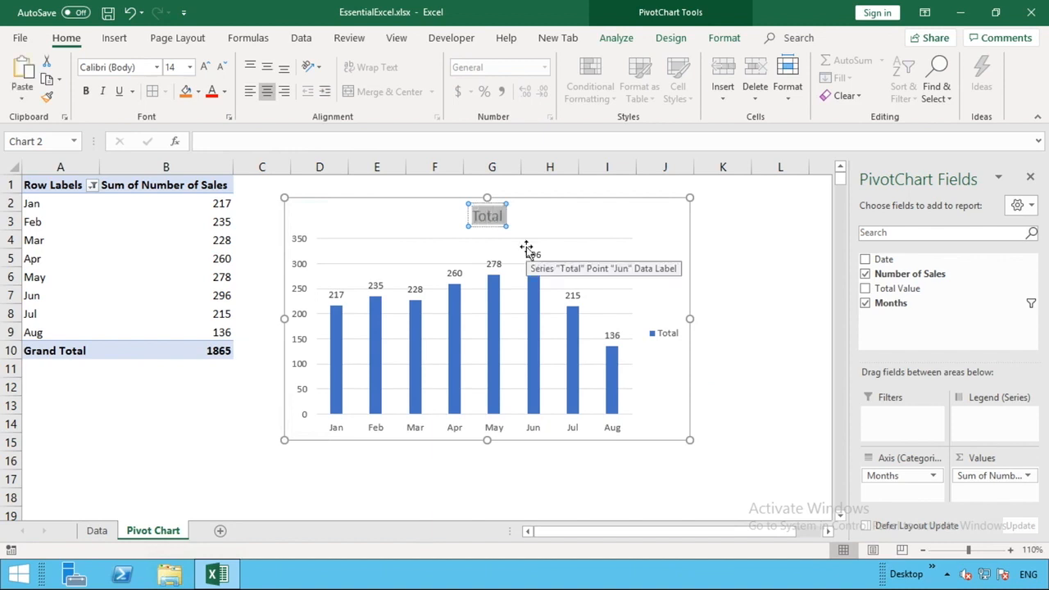
{"action": "type", "text": "Number of"}
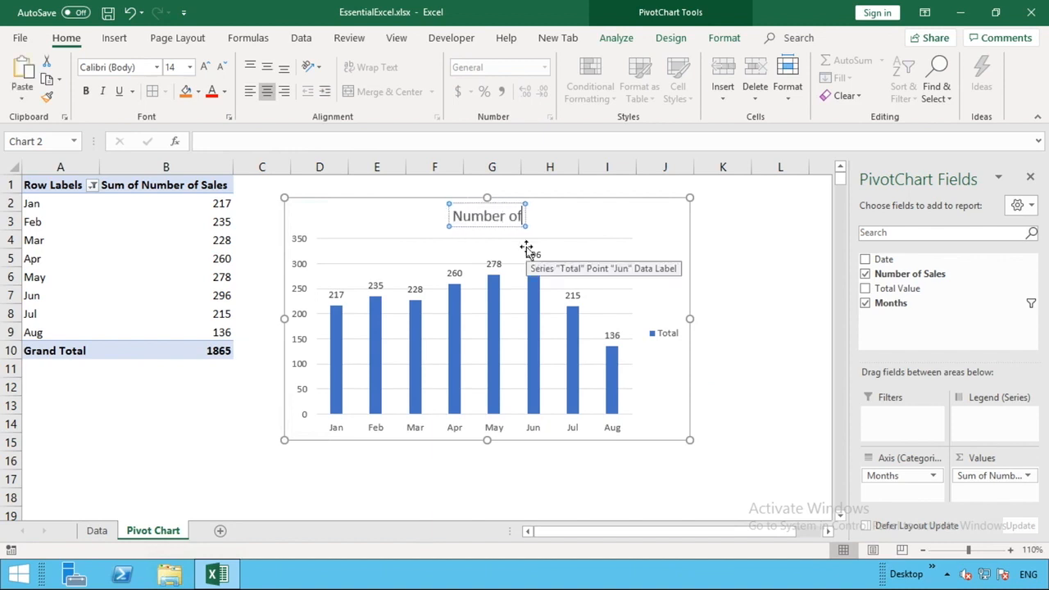
{"action": "type", "text": " Sales by"}
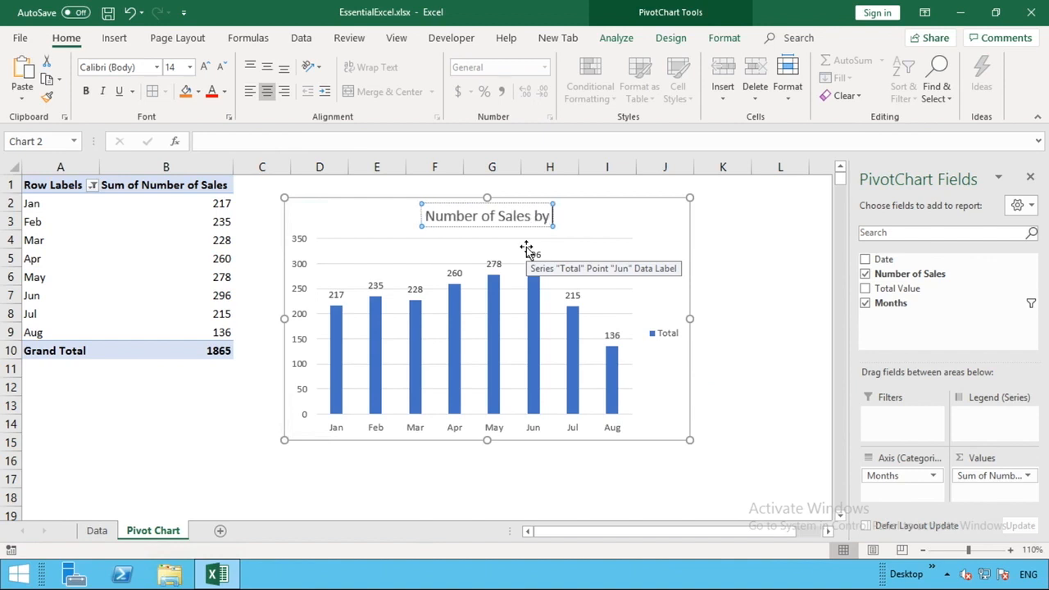
{"action": "type", "text": " Month"}
{"action": "left_click", "coordinate": [743, 334]}
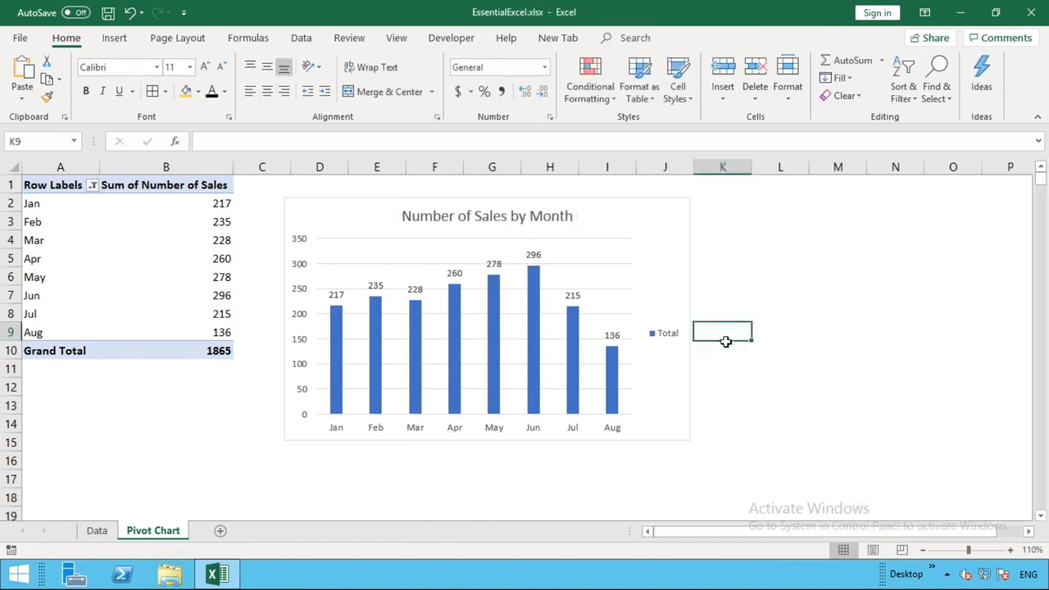
Try adding the Total Value field to the chart's values alongside Number of Sales, and remove it again
{"action": "left_click", "coordinate": [684, 361]}
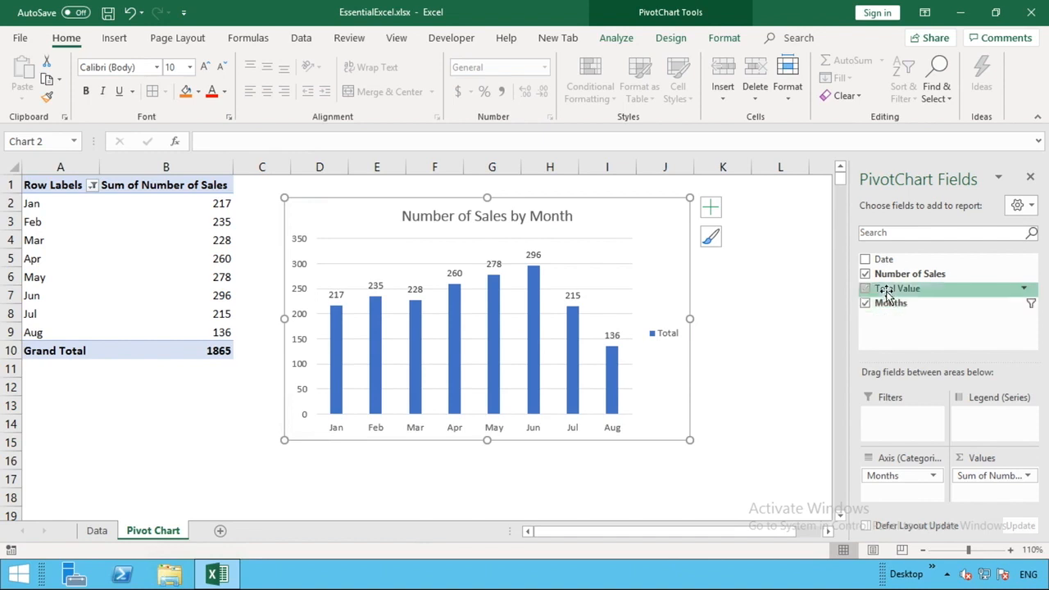
{"action": "left_click_drag", "start_coordinate": [886, 295], "coordinate": [982, 488]}
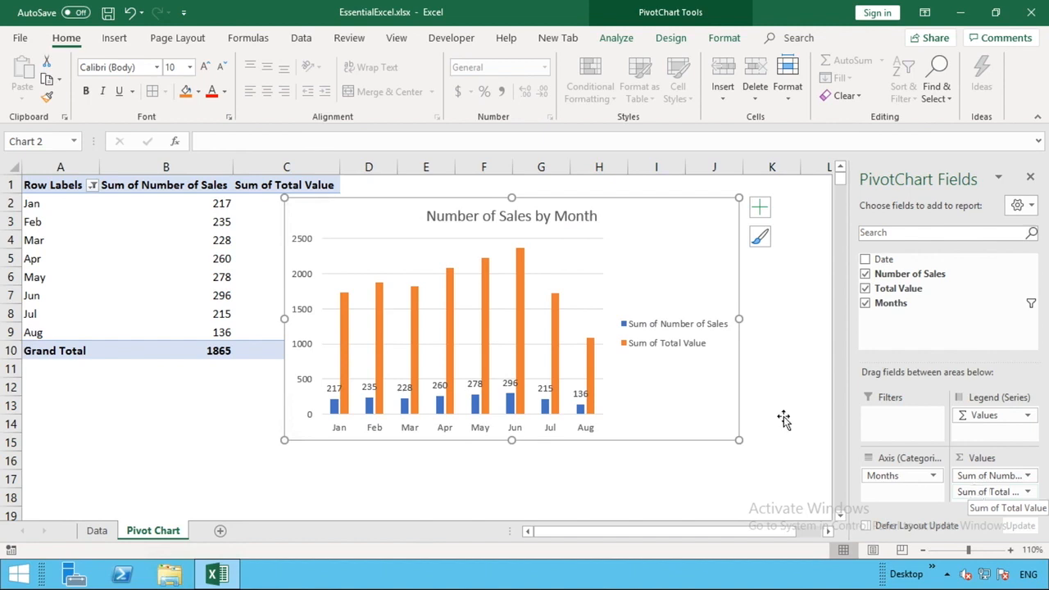
{"action": "mouse_move", "coordinate": [523, 330]}
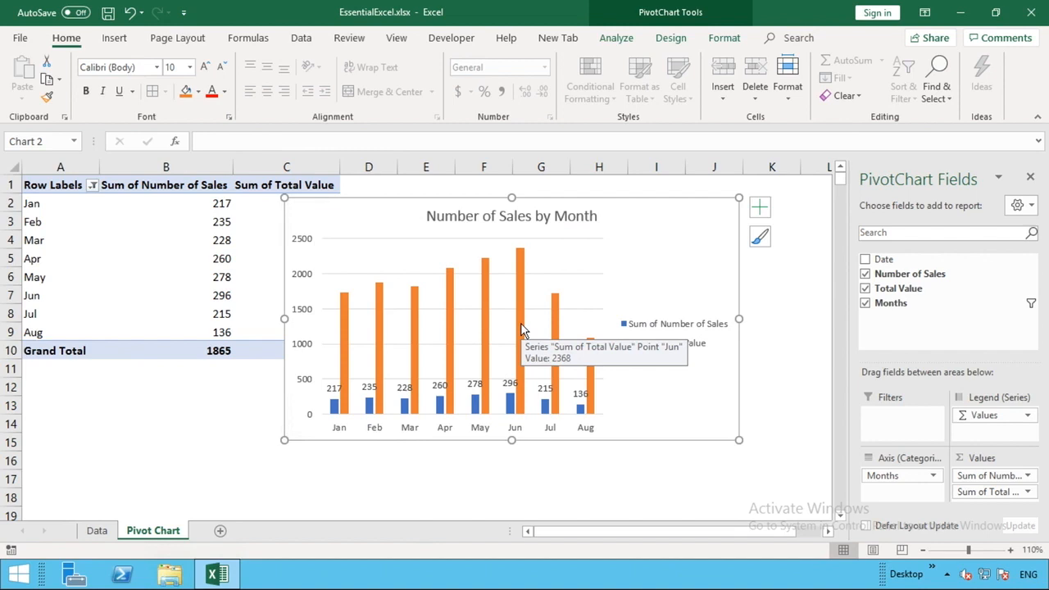
{"action": "left_click", "coordinate": [866, 288]}
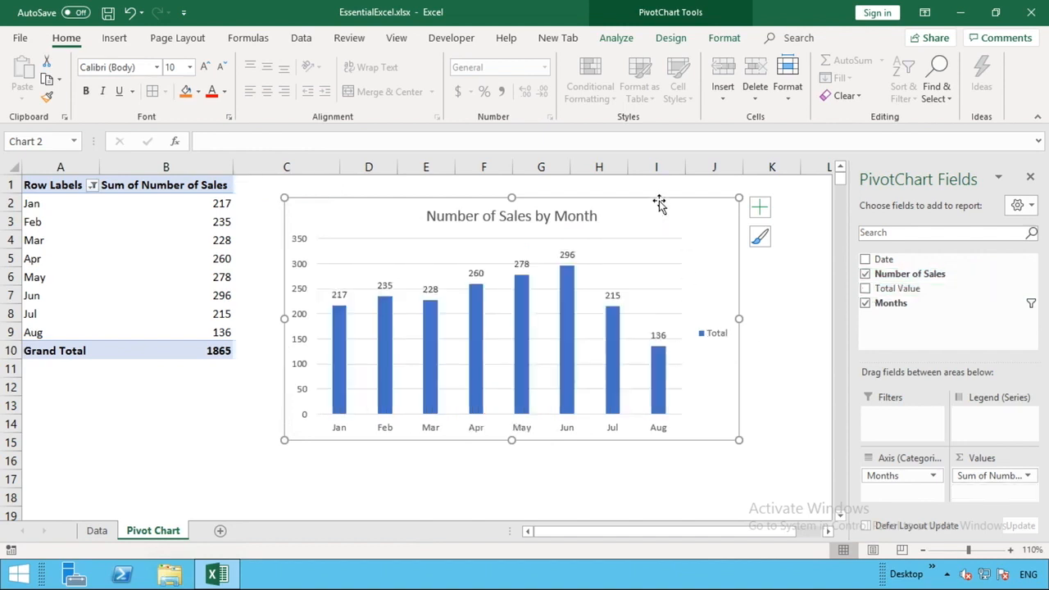
Move the chart over the pivot table so that it covers the table from cell A1
{"action": "left_click_drag", "start_coordinate": [661, 193], "coordinate": [391, 178]}
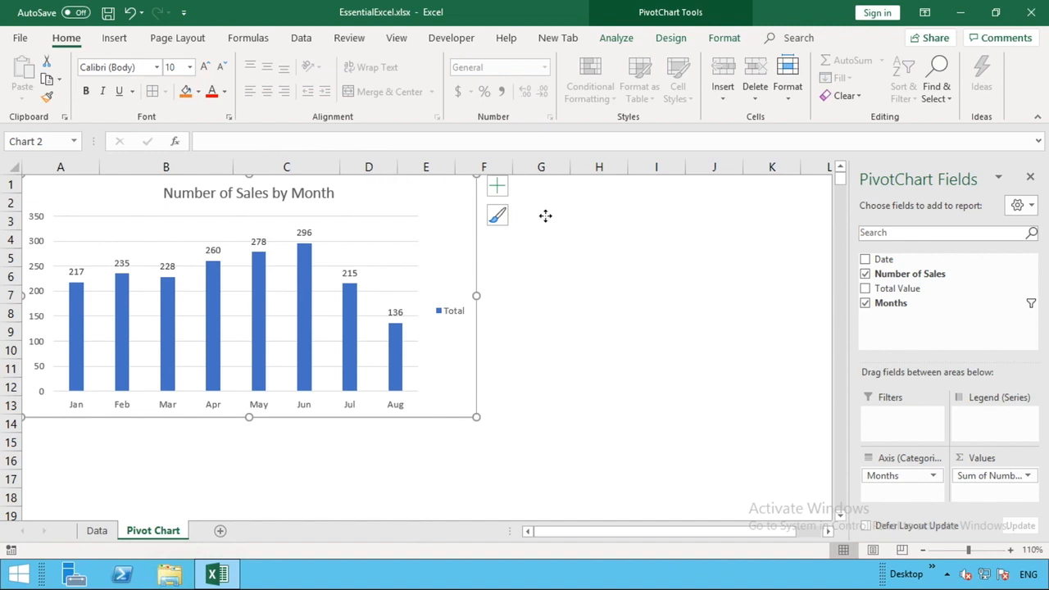
Undo the chart's move over the pivot table and deselect the chart
{"action": "key", "text": "ctrl+z"}
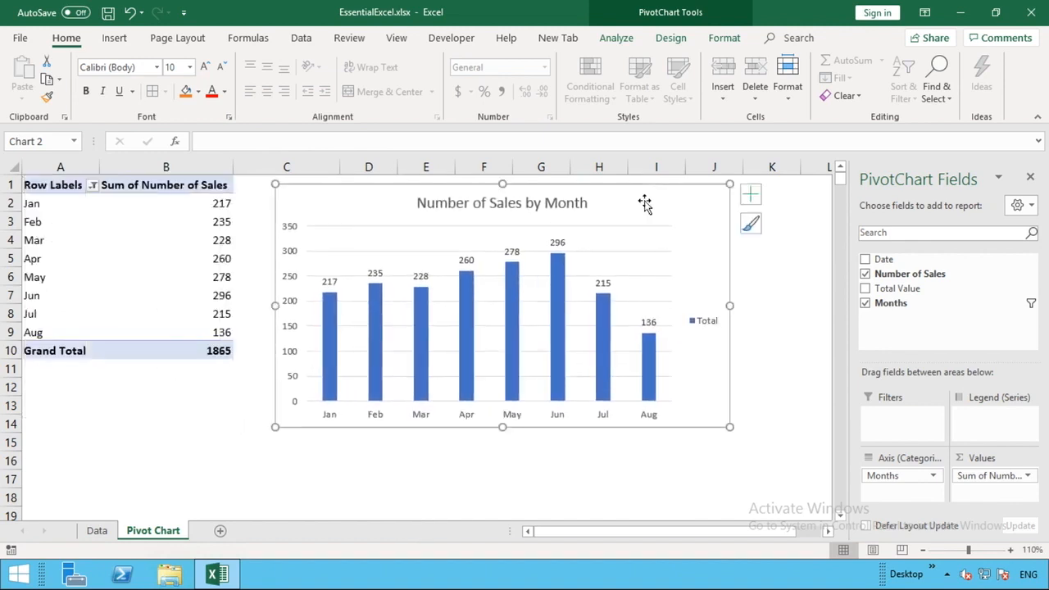
{"action": "left_click", "coordinate": [547, 449]}
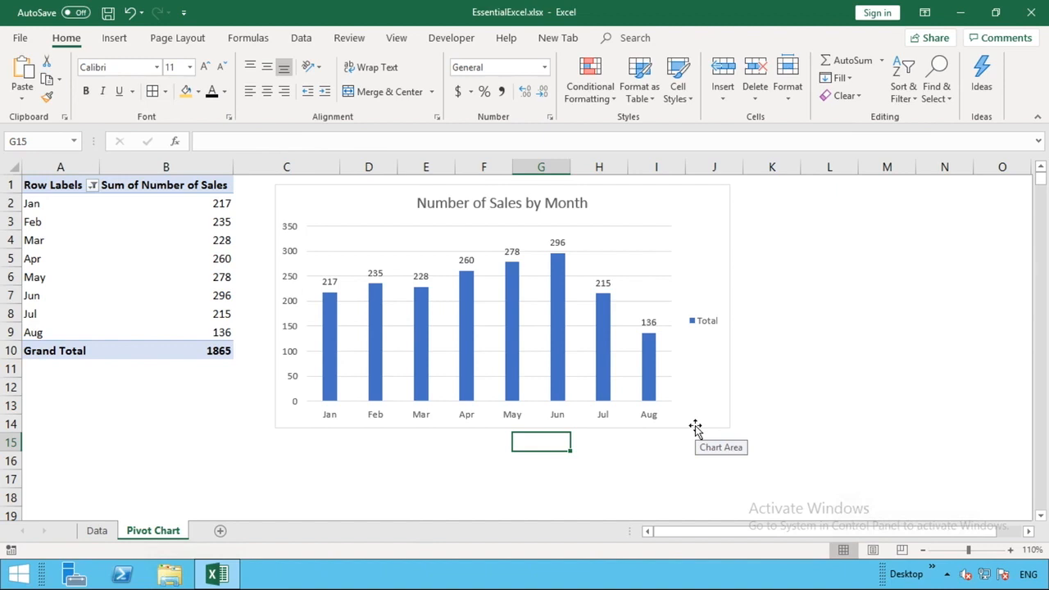
On the Data sheet, add the date 18/08/2019 in cell A231, directly below the last record
{"action": "left_click", "coordinate": [97, 531]}
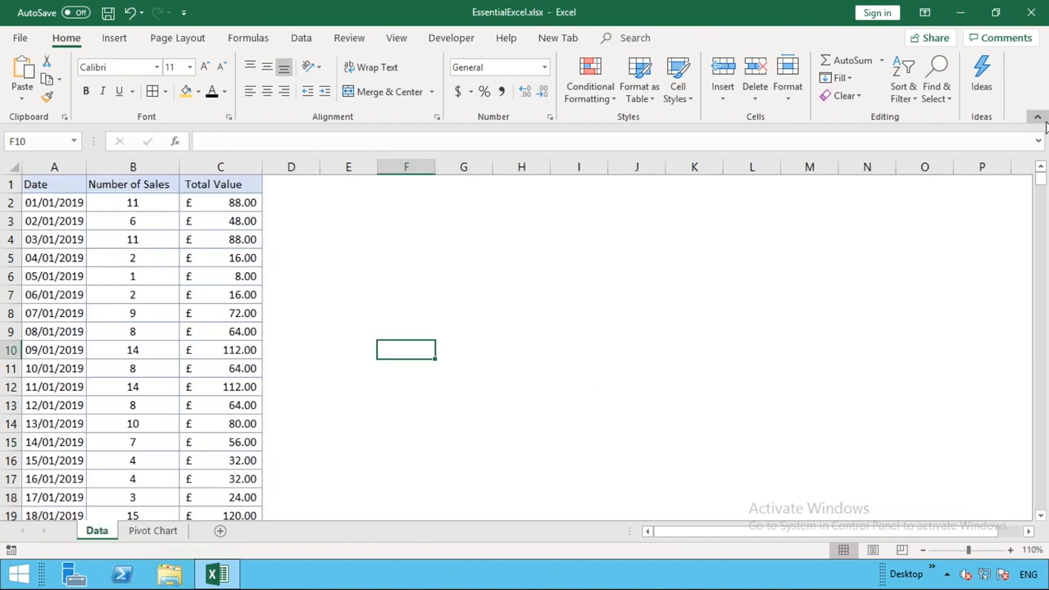
{"action": "left_click_drag", "start_coordinate": [1043, 190], "coordinate": [1041, 347]}
{"action": "left_click", "coordinate": [51, 201]}
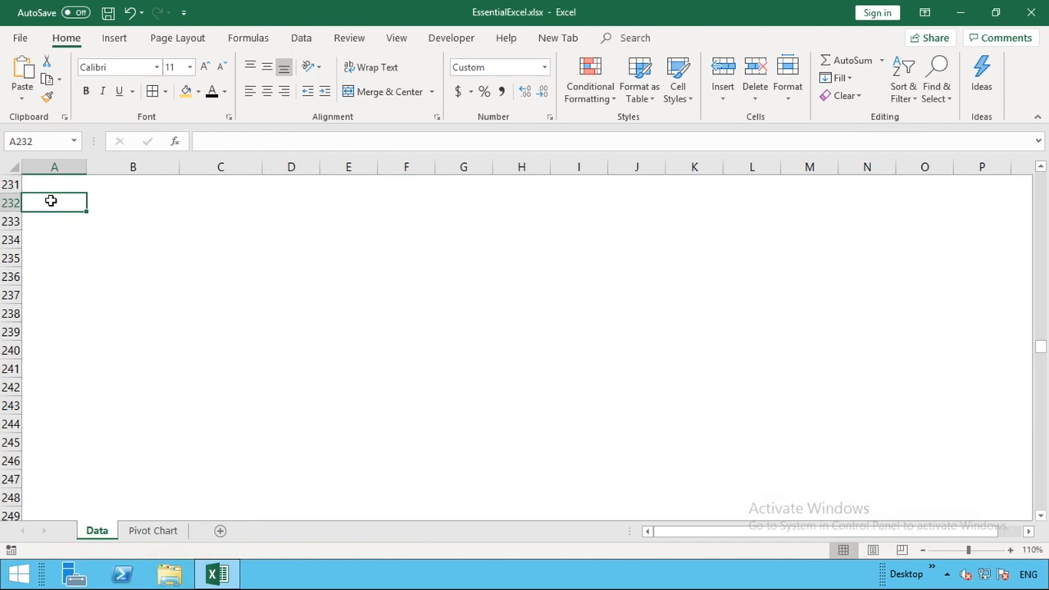
{"action": "key", "text": "Up"}
{"action": "key", "text": "Up"}
{"action": "key", "text": "Up"}
{"action": "key", "text": "Up"}
{"action": "key", "text": "Up"}
{"action": "key", "text": "Up"}
{"action": "key", "text": "Down"}
{"action": "key", "text": "Down"}
{"action": "key", "text": "Down"}
{"action": "key", "text": "Down"}
{"action": "key", "text": "Down"}
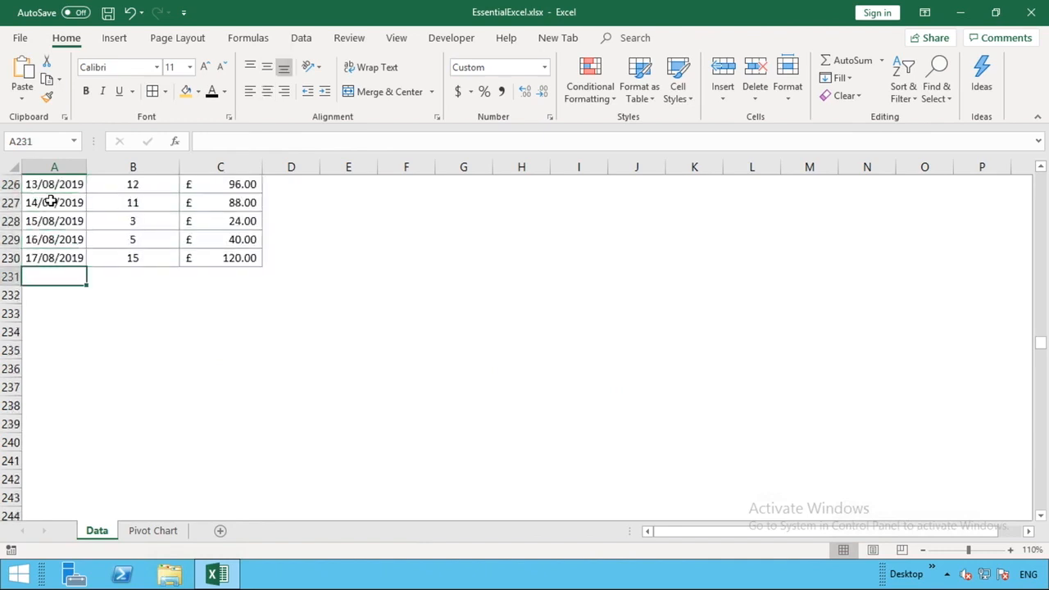
{"action": "type", "text": "18"}
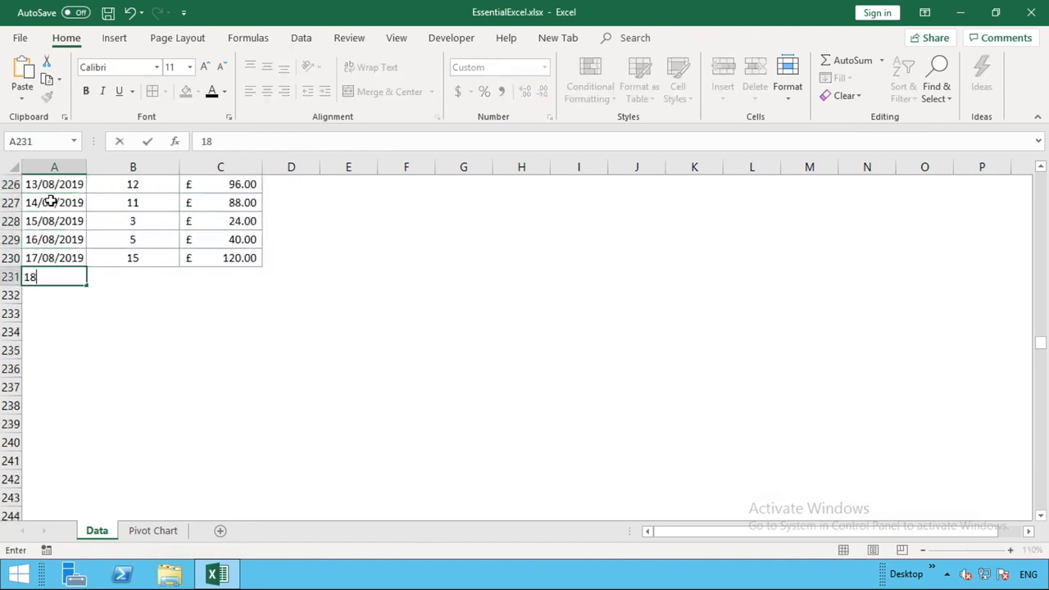
{"action": "type", "text": "/08/2019"}
{"action": "key", "text": "Tab"}
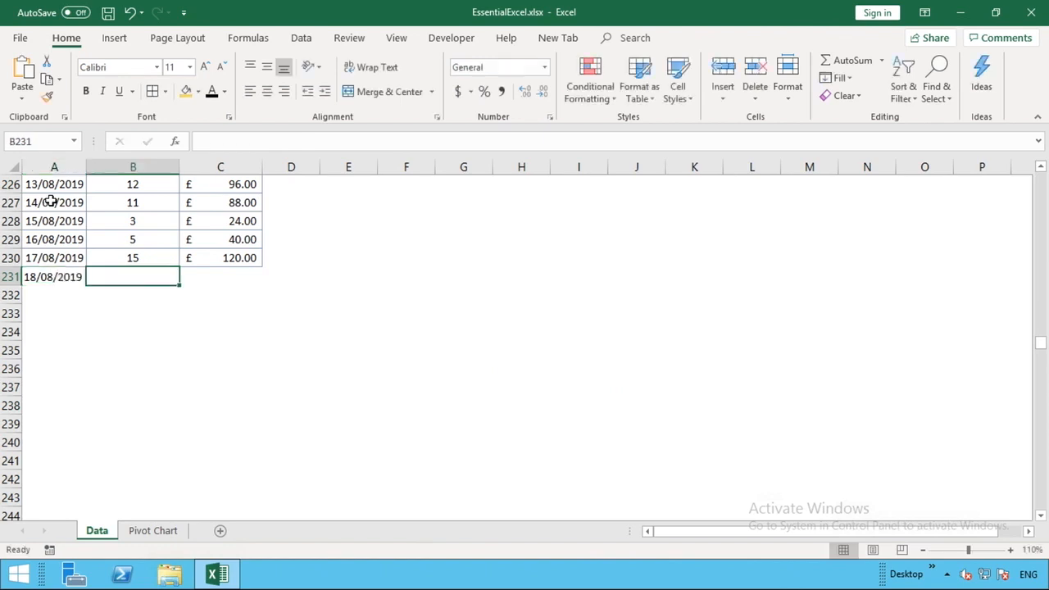
Complete the new record in row 231 with 100 as Number of Sales and 700 as Total Value
{"action": "type", "text": "100"}
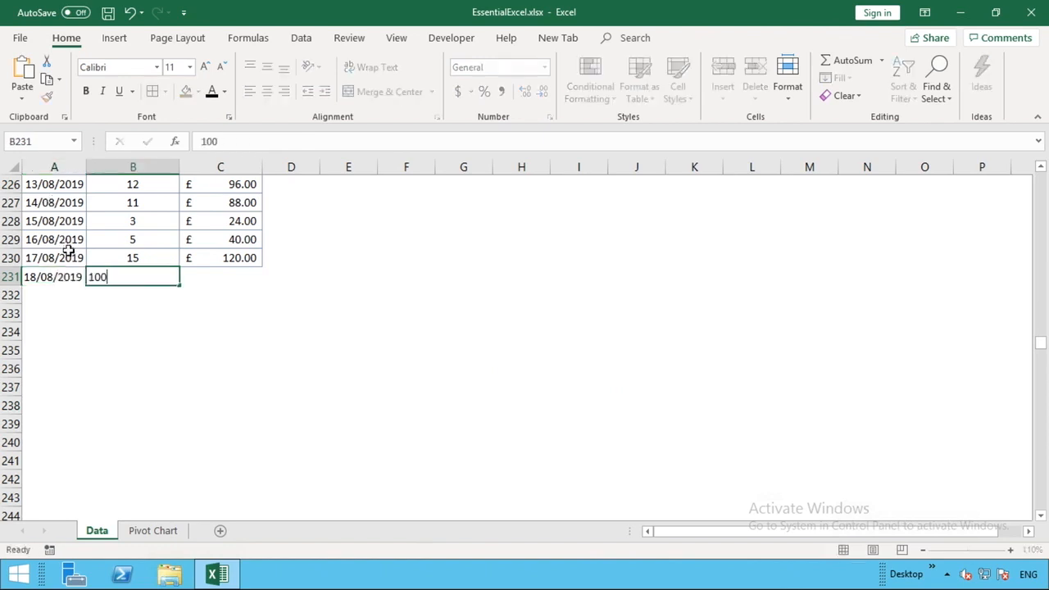
{"action": "key", "text": "Tab"}
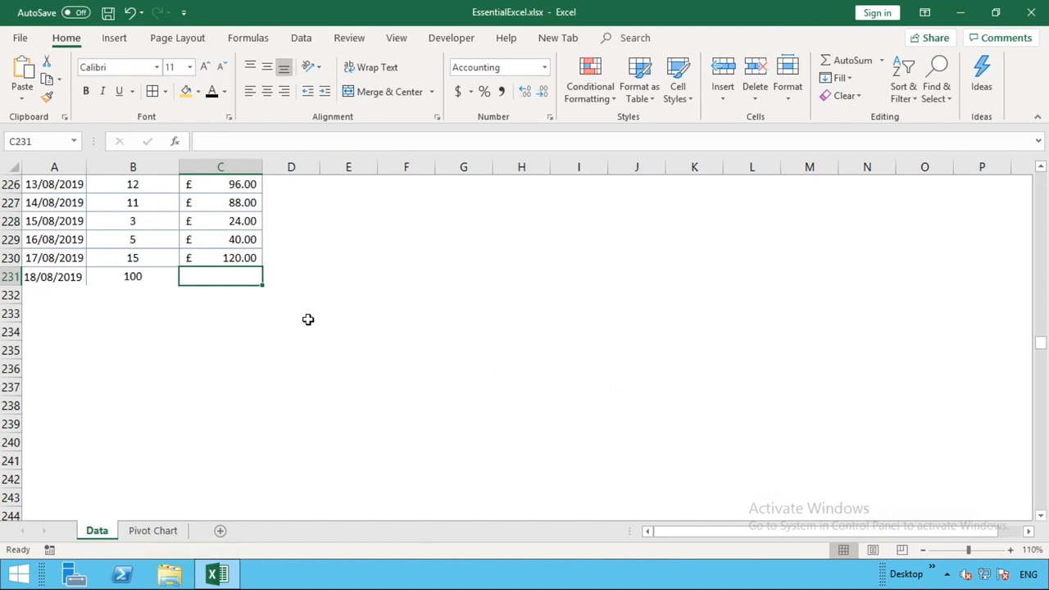
{"action": "type", "text": "700"}
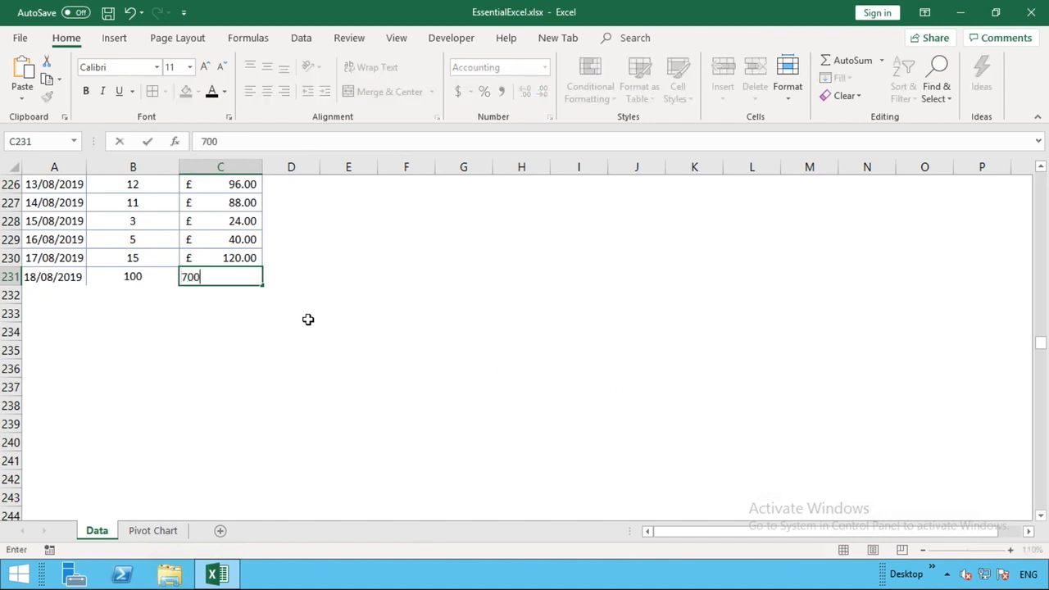
{"action": "key", "text": "Return"}
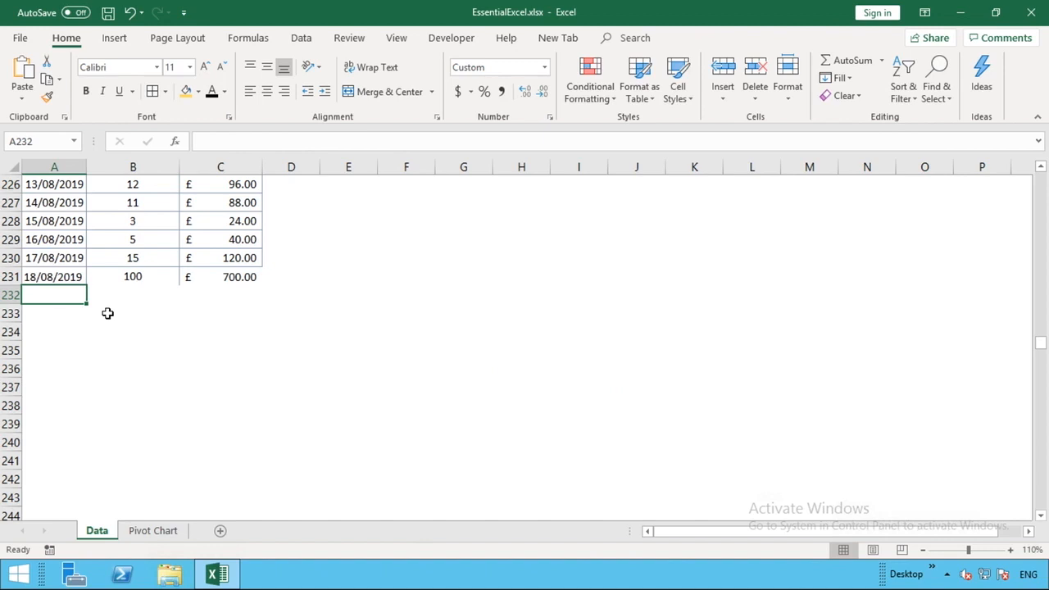
Return to the Pivot Chart sheet and refresh all data so the pivot table and chart include the new record
{"action": "left_click", "coordinate": [158, 530]}
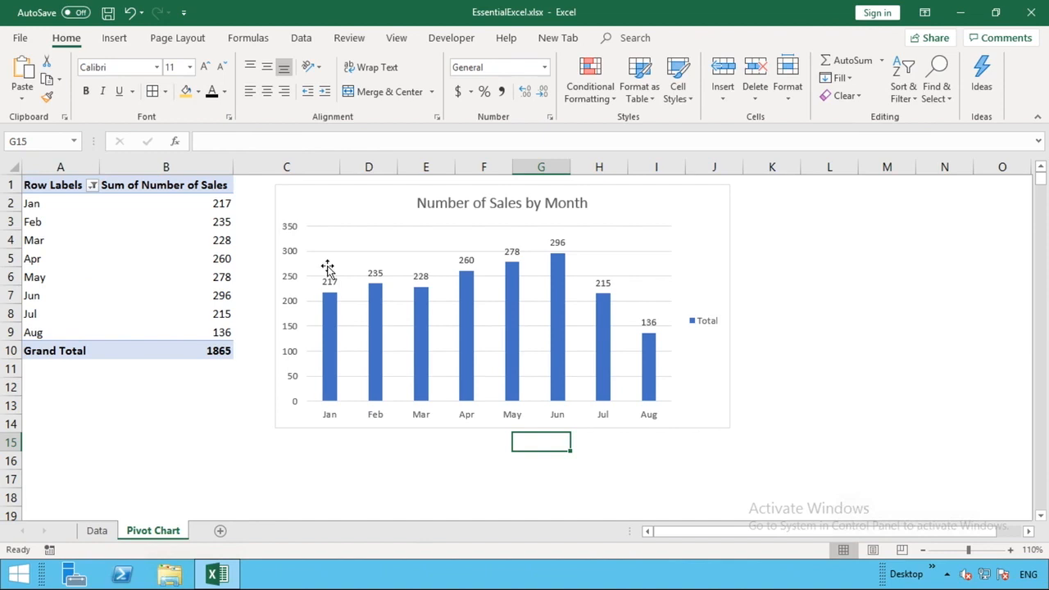
{"action": "left_click", "coordinate": [303, 41]}
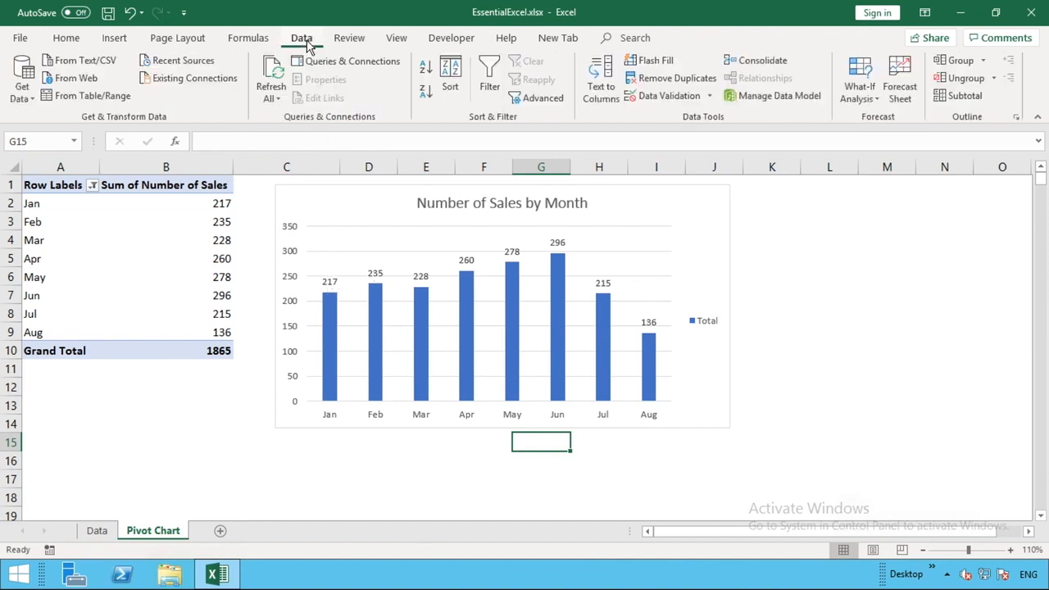
{"action": "left_click", "coordinate": [273, 73]}
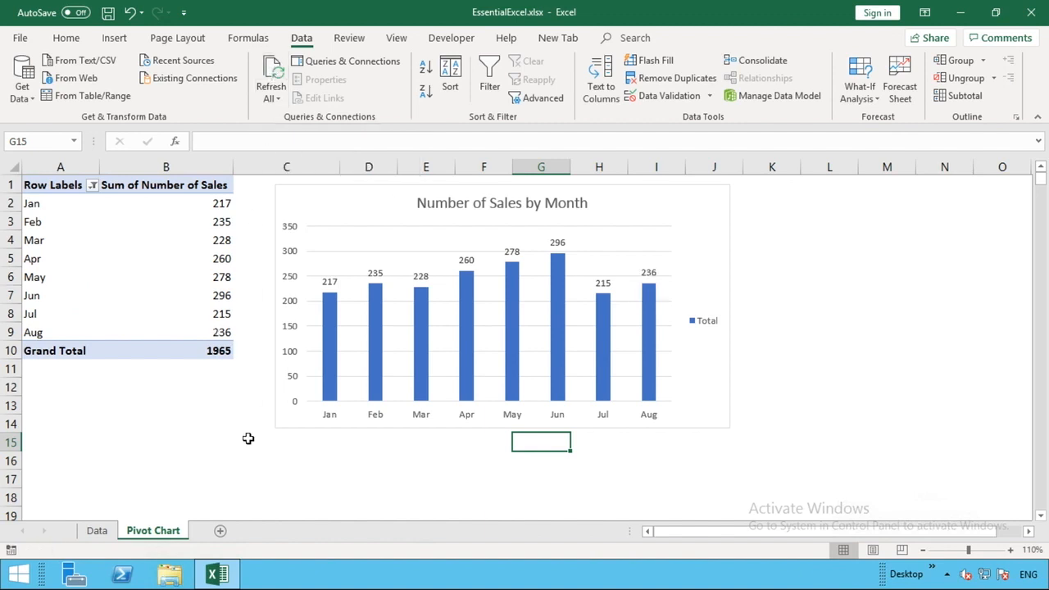